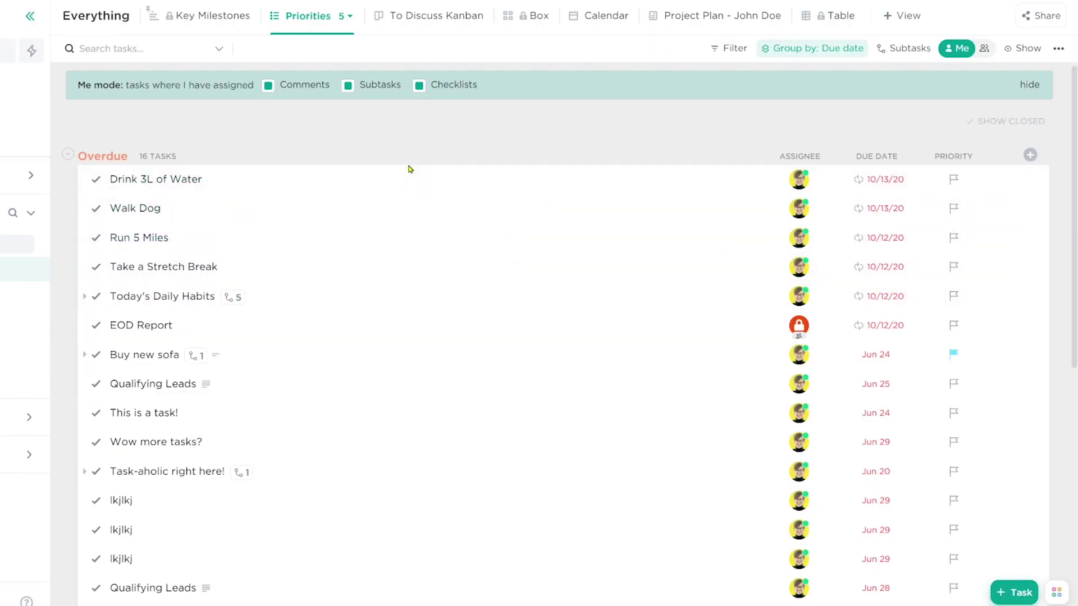
- Collapse the Overdue group and group the Priorities view by Priority
left_click(806, 53)
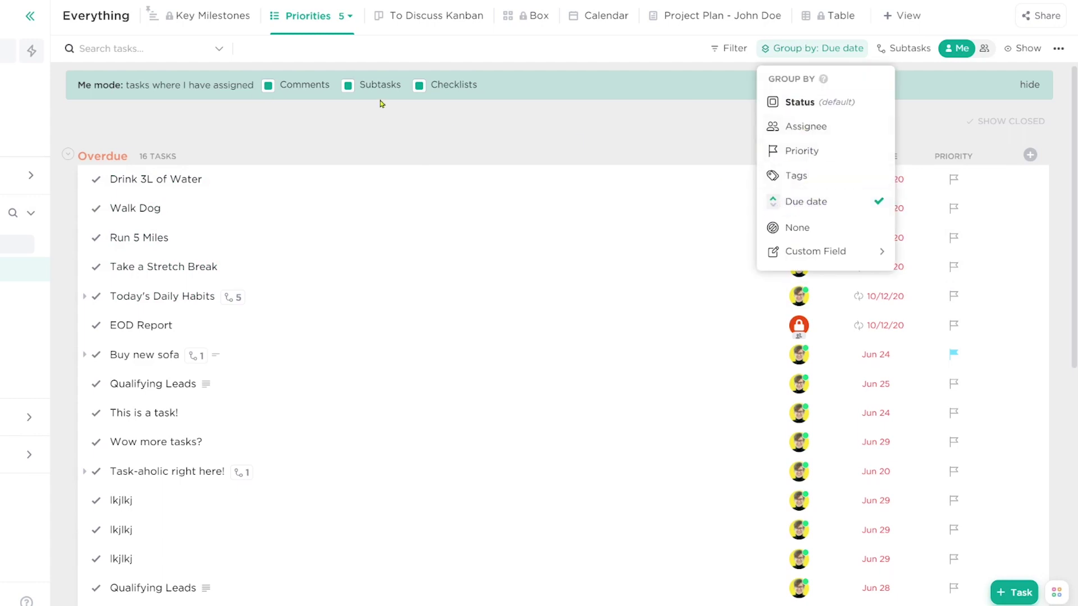
left_click(252, 135)
left_click(68, 155)
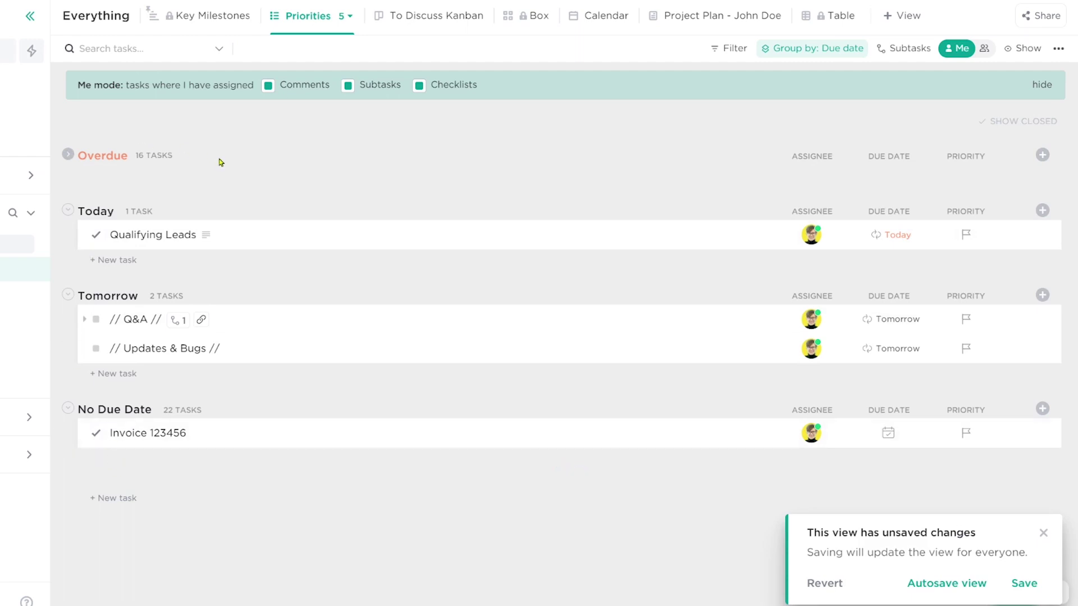
left_click_drag(129, 156, 72, 164)
left_click(128, 172)
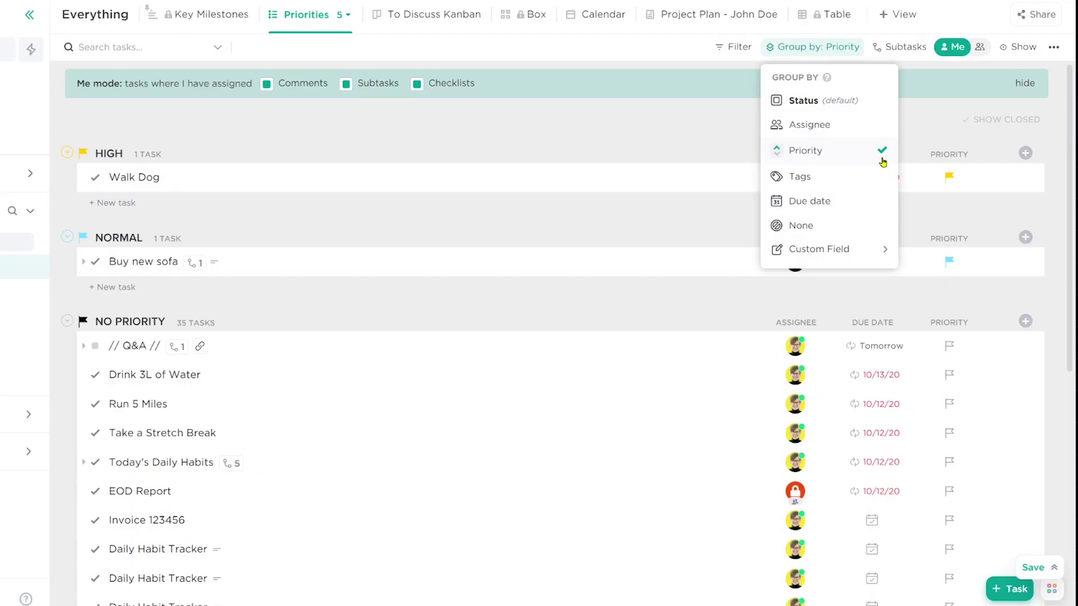
left_click(958, 49)
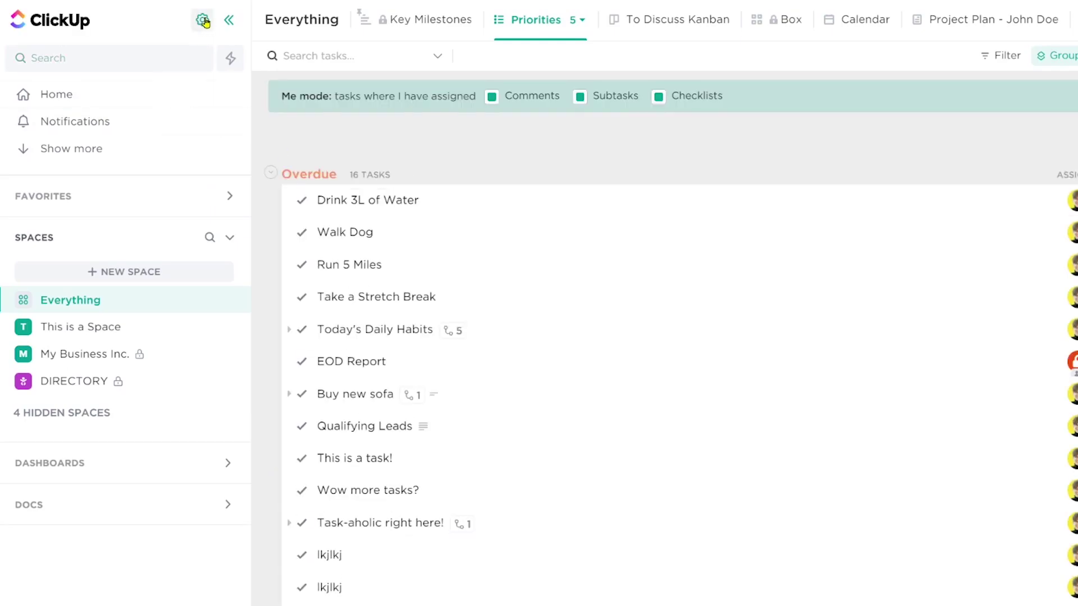
- Try the Clean, Modern and Simple sidebar styles, settling on Clean
left_click(203, 21)
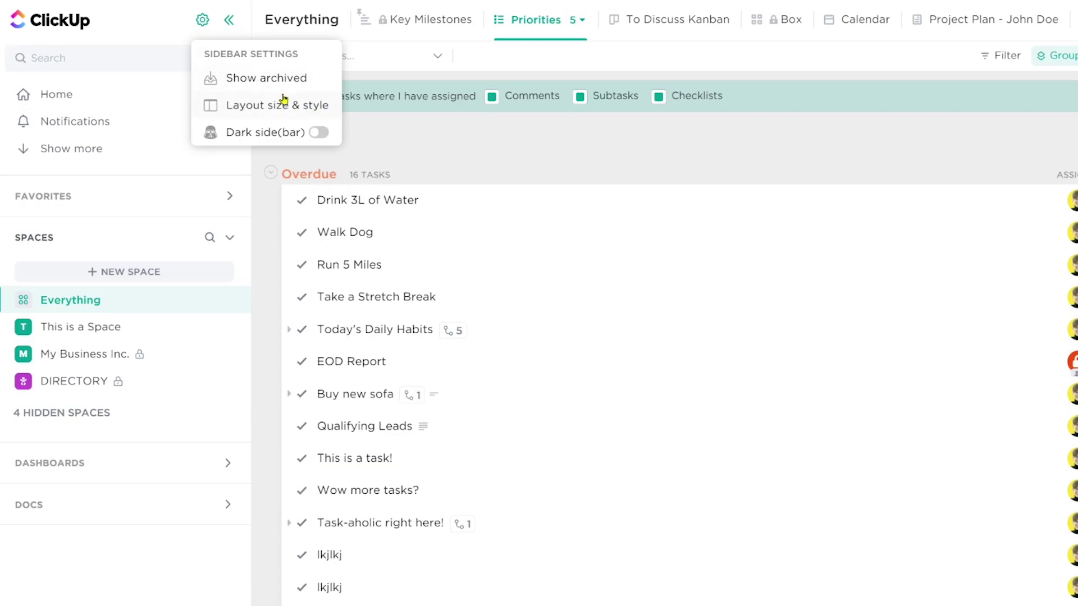
left_click(265, 106)
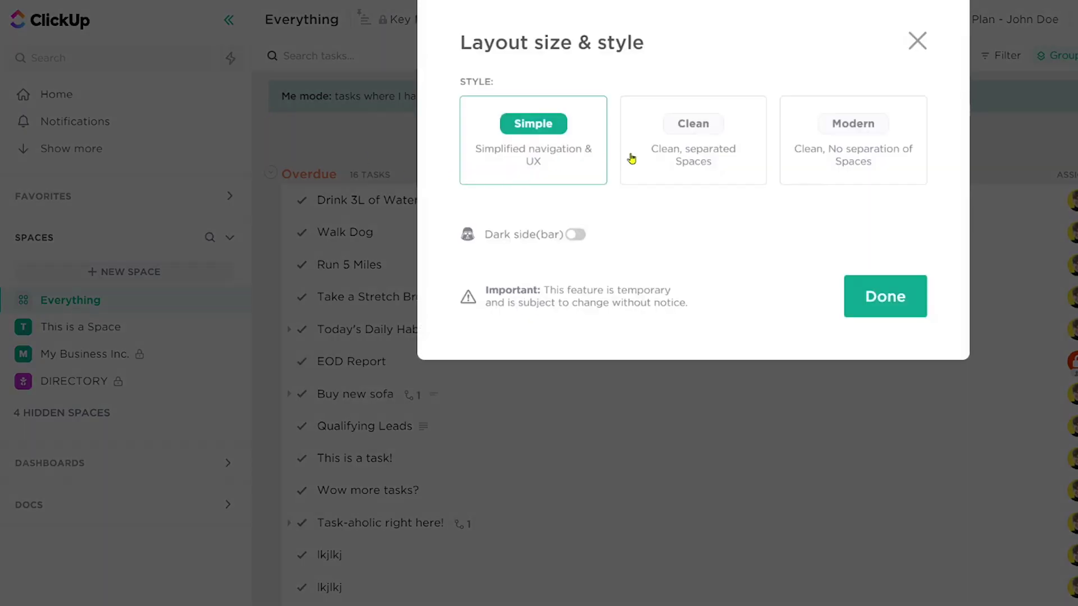
left_click(664, 162)
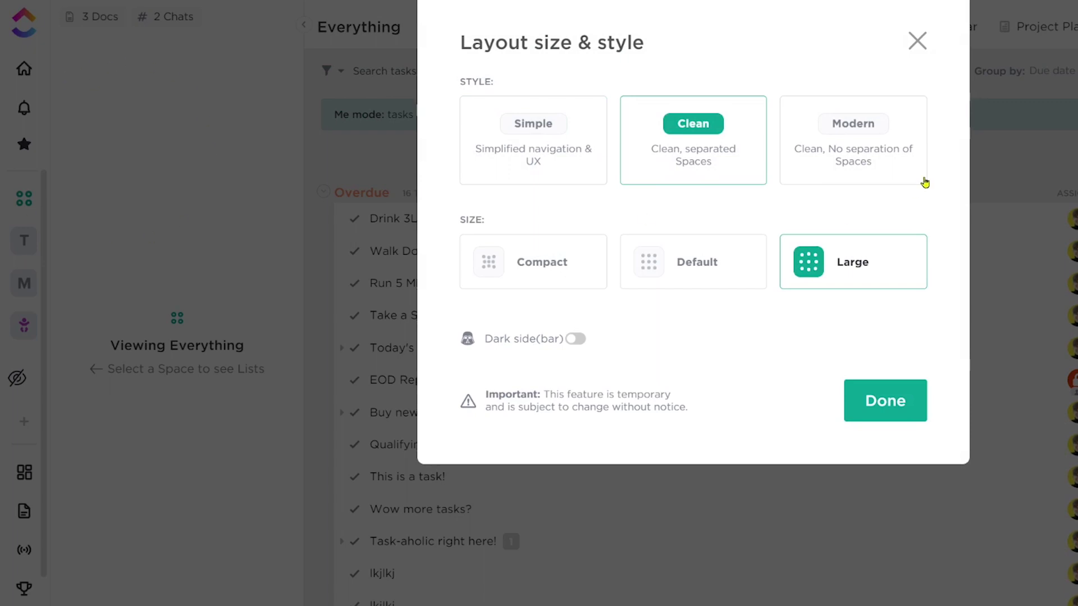
left_click(887, 138)
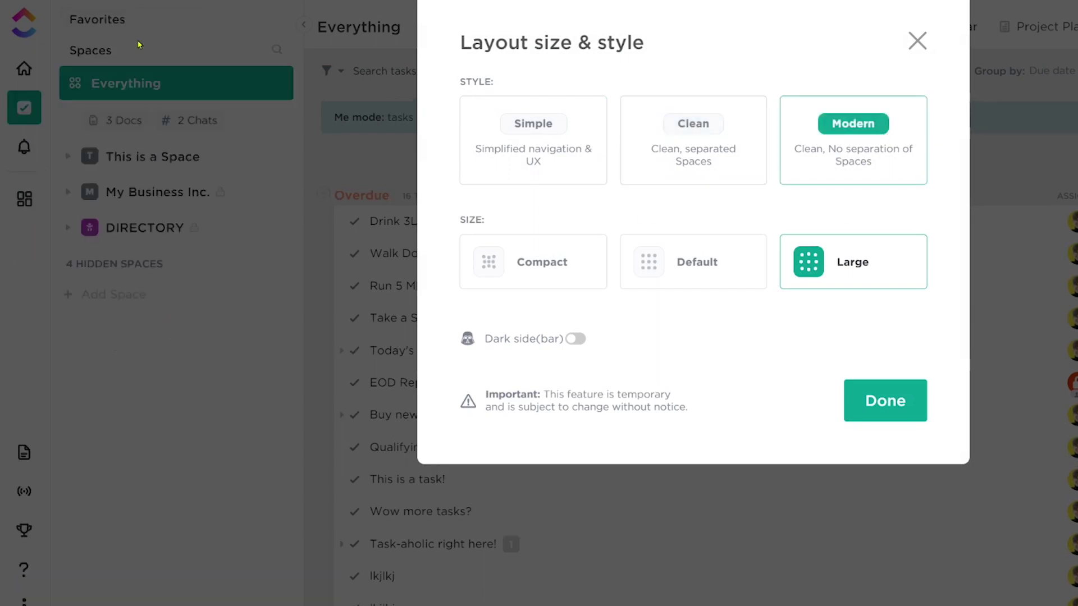
left_click(690, 138)
left_click(530, 144)
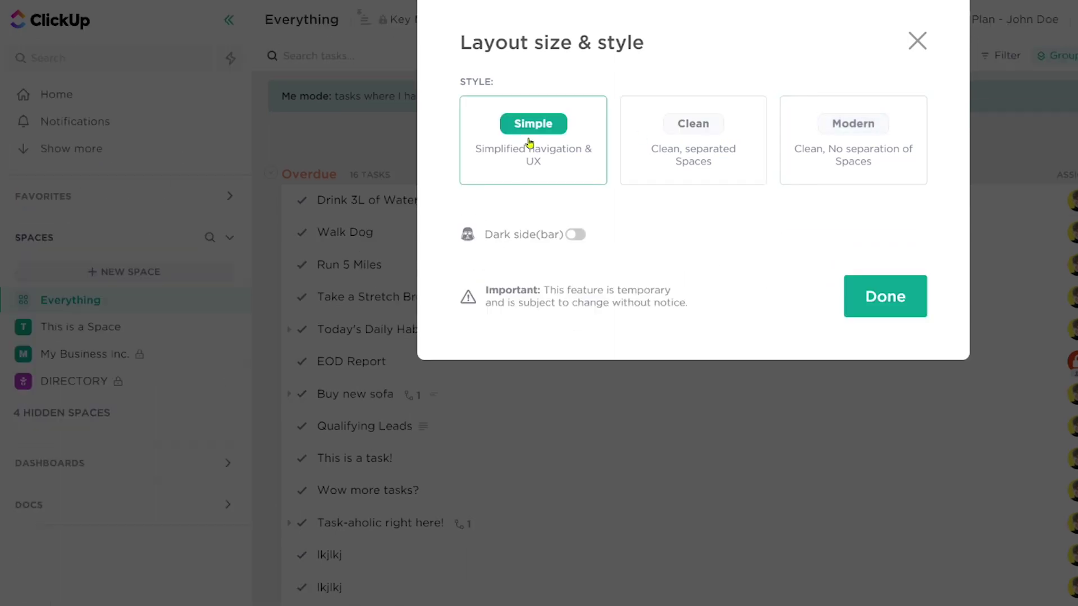
left_click(655, 162)
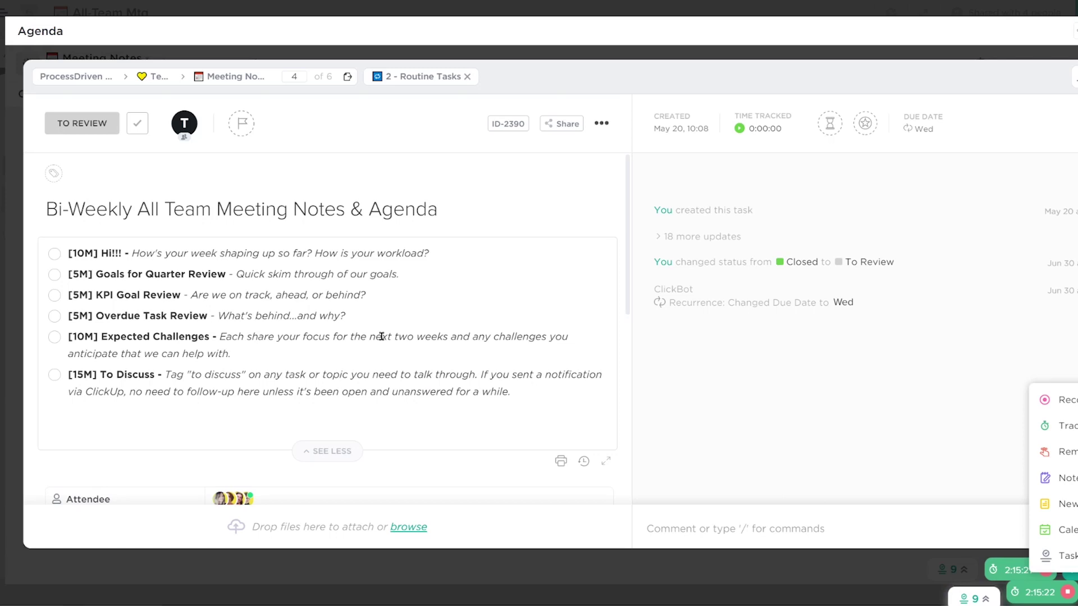
- Select the Overdue Task Review line in the meeting agenda
left_click_drag(185, 309, 104, 321)
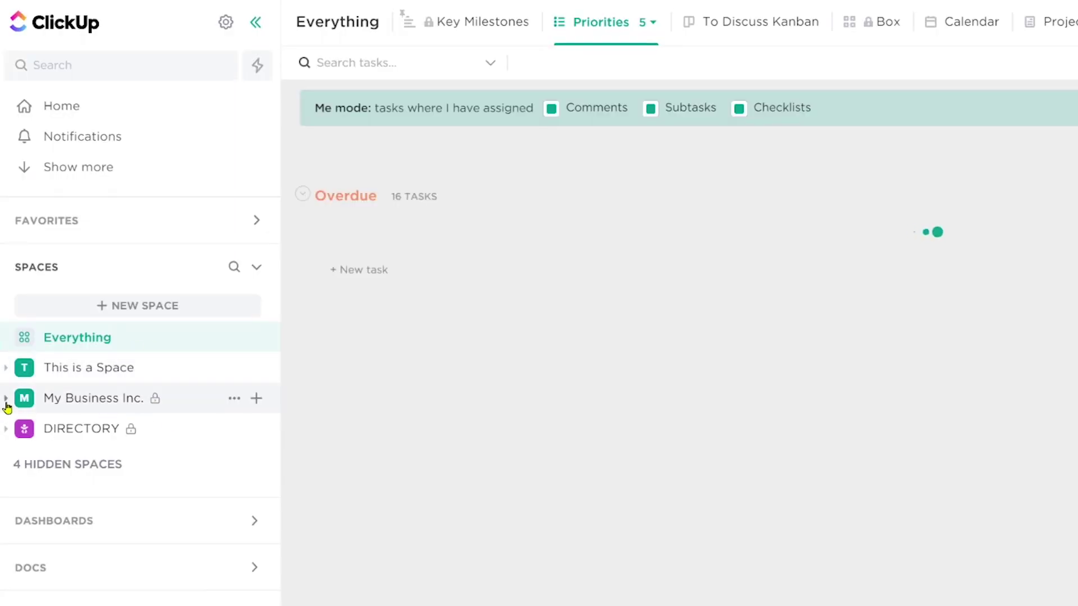
- Expand the My Business Inc. space in the sidebar
left_click(6, 399)
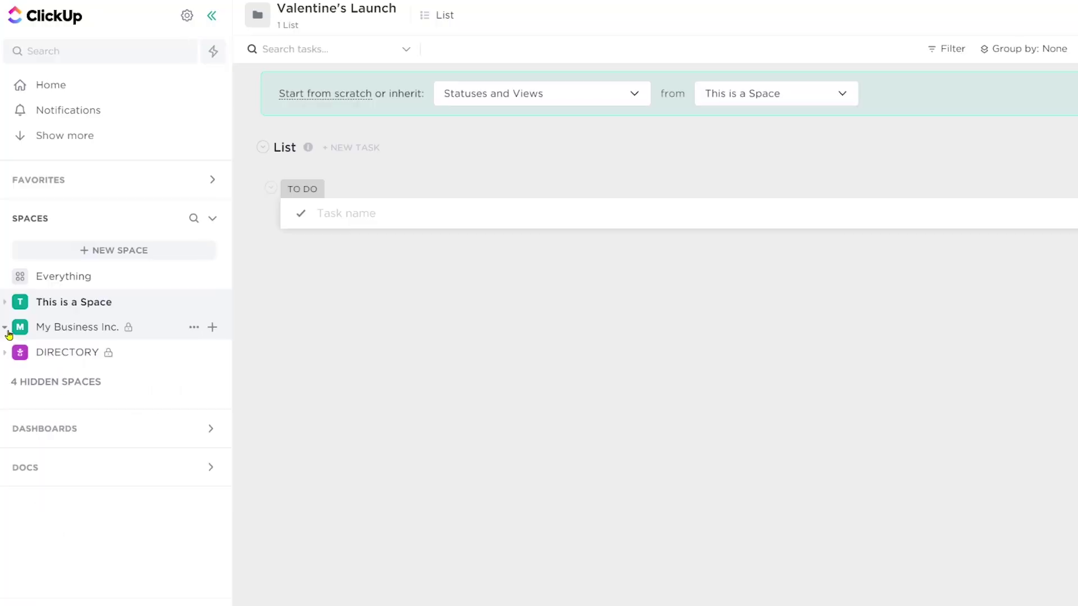
left_click(5, 302)
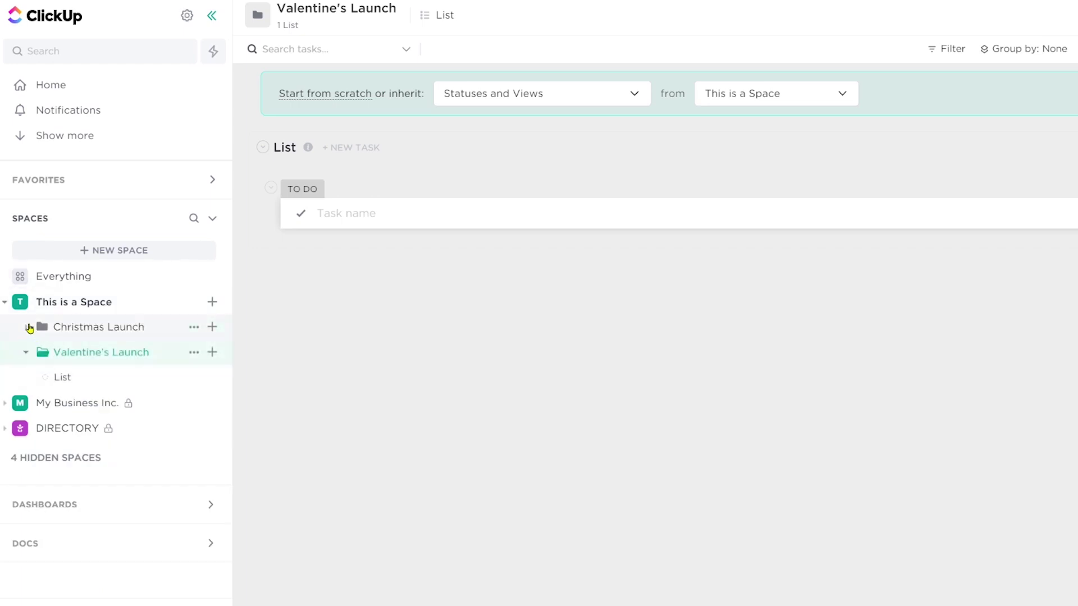
left_click(28, 327)
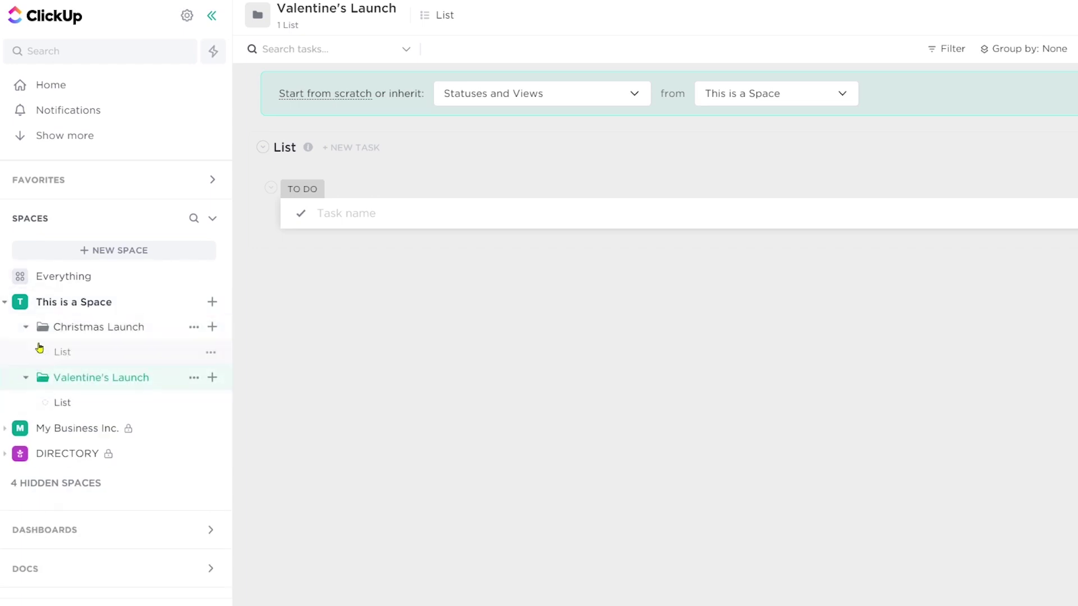
left_click(213, 304)
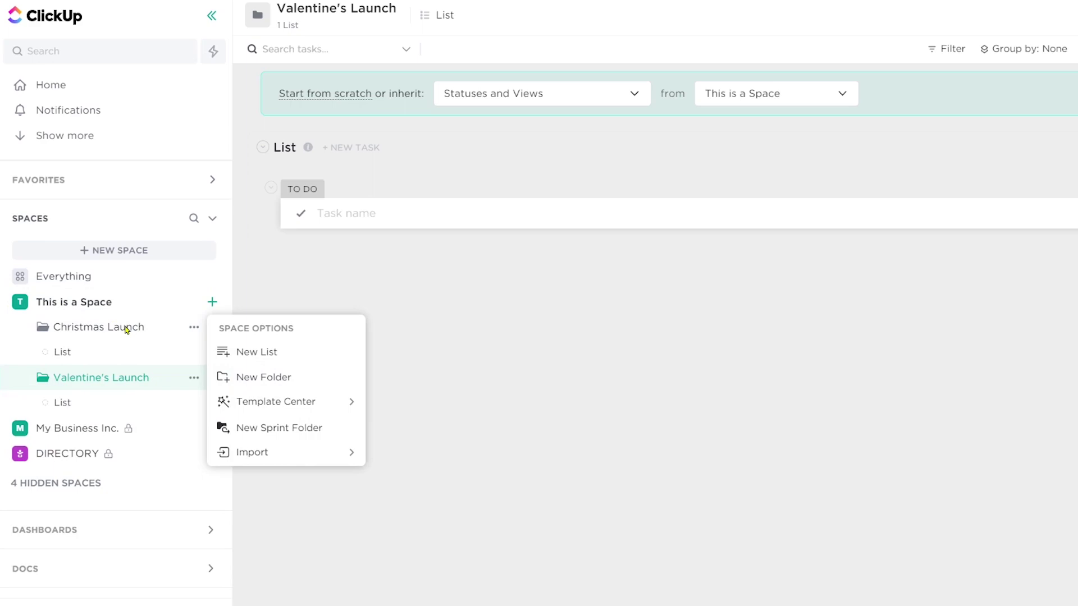
left_click(193, 328)
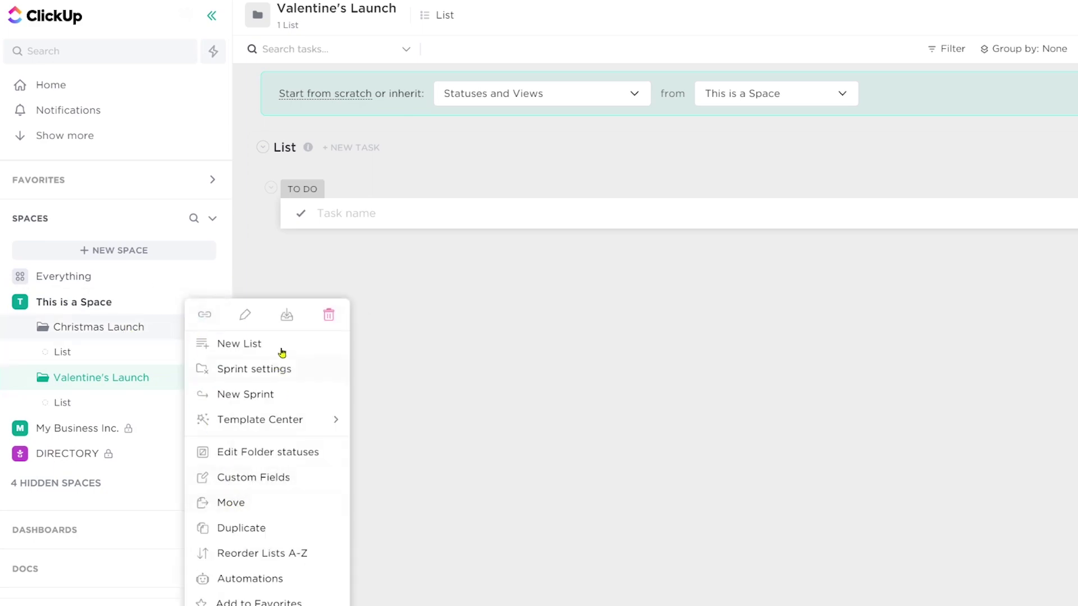
left_click(287, 315)
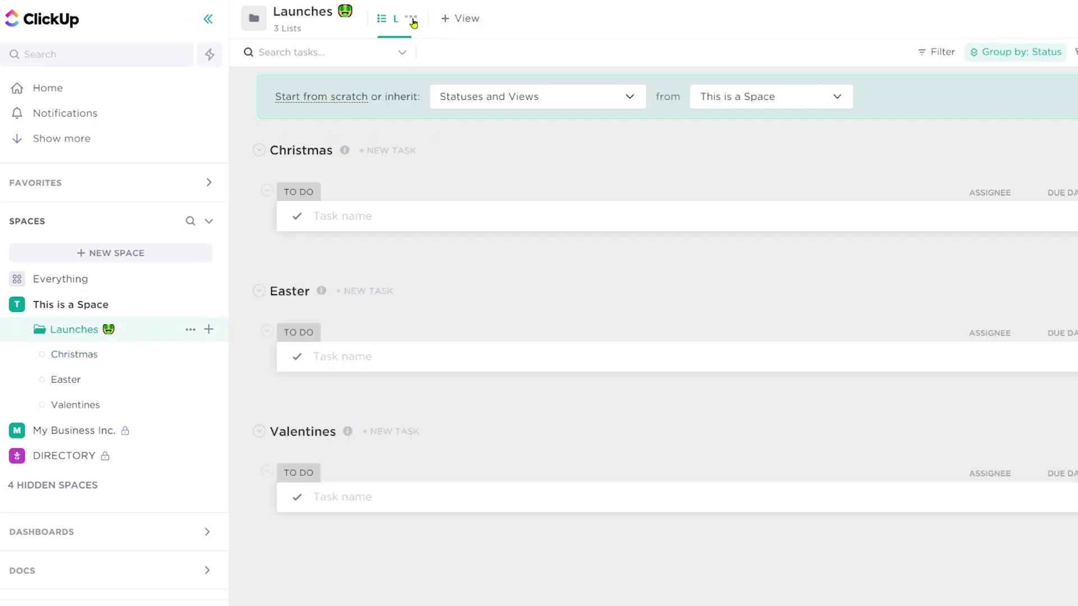
left_click(410, 19)
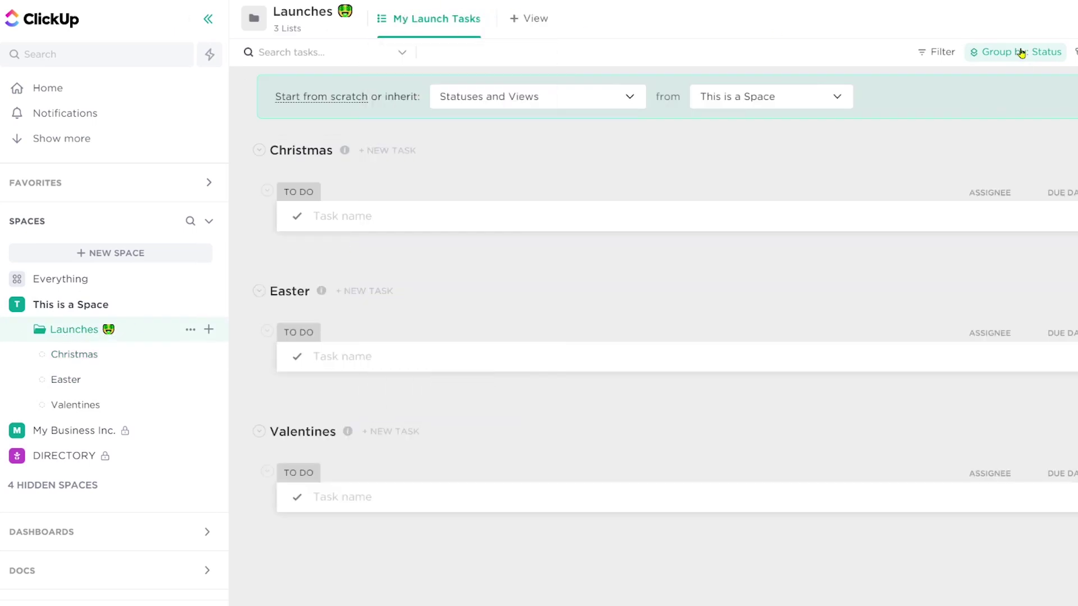
- Group My Launch Tasks by due date, default it to Me mode and favorite it
left_click(1021, 53)
left_click(1015, 211)
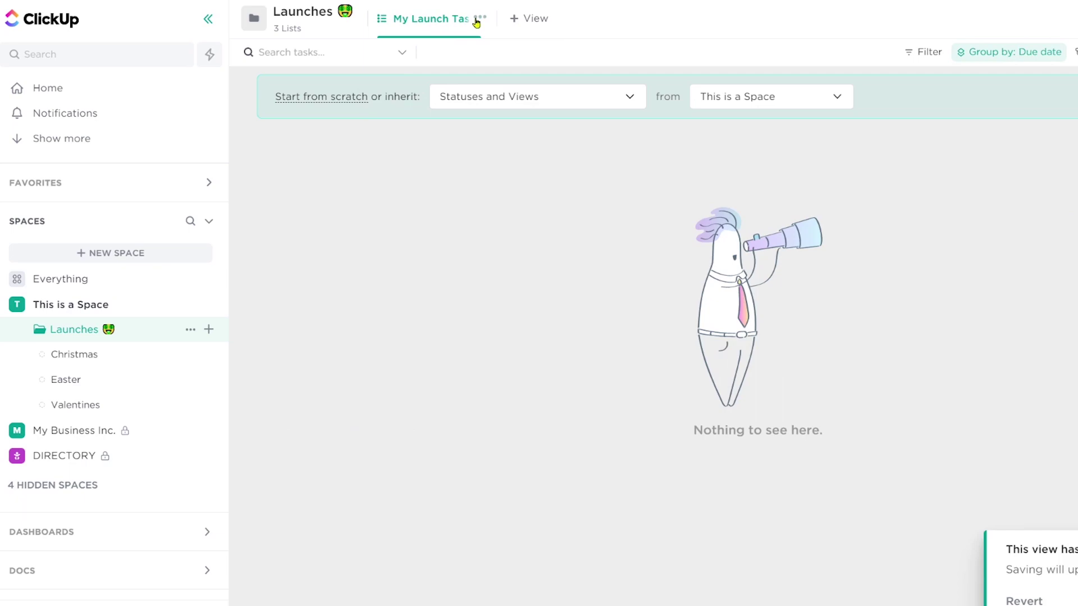
left_click(480, 17)
left_click(530, 164)
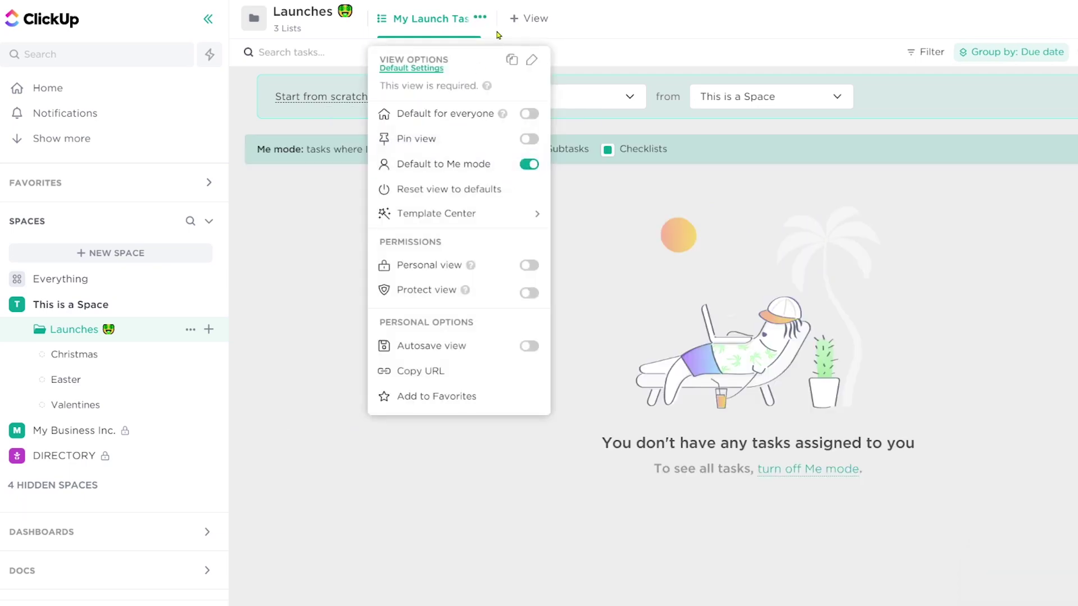
left_click(464, 399)
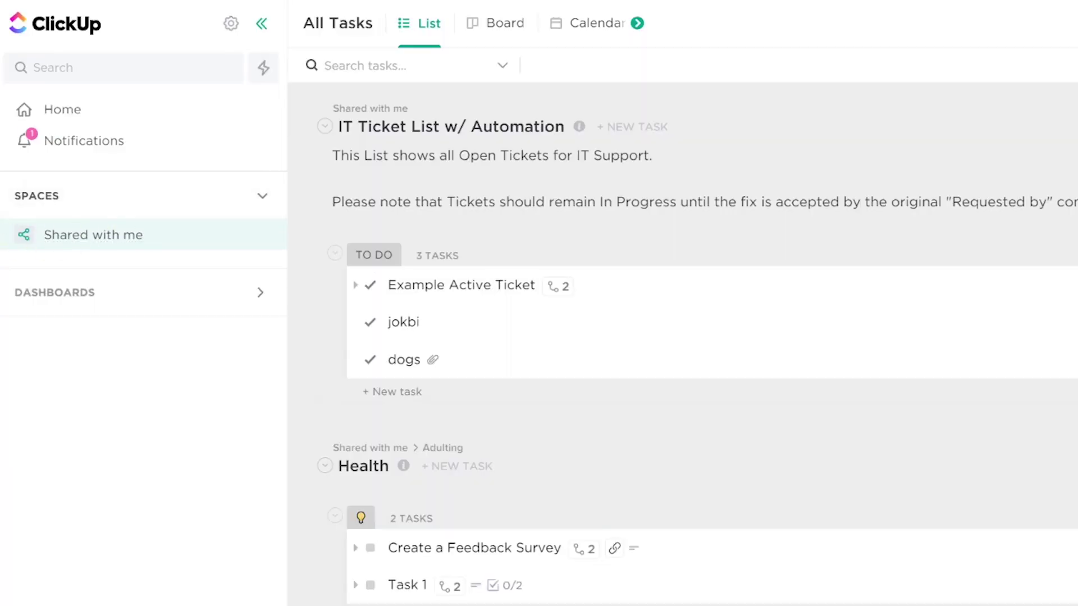
- Expand the Shared with me section, scroll through its items, then collapse it
left_click(20, 236)
scroll(159, 309, "down", 1)
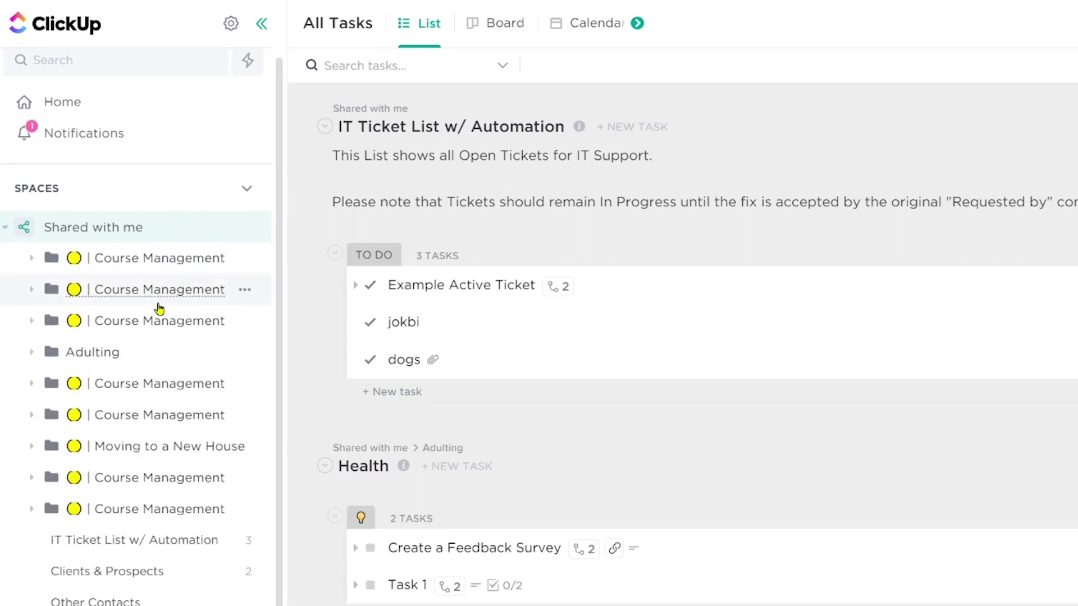
scroll(159, 309, "down", 2)
scroll(44, 243, "up", 2)
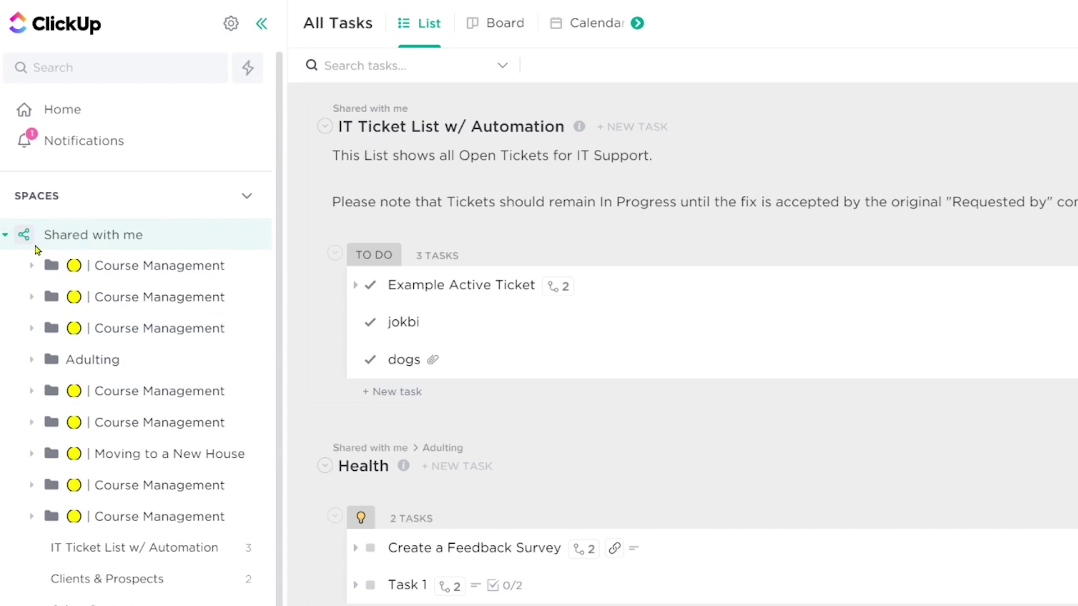
left_click(6, 240)
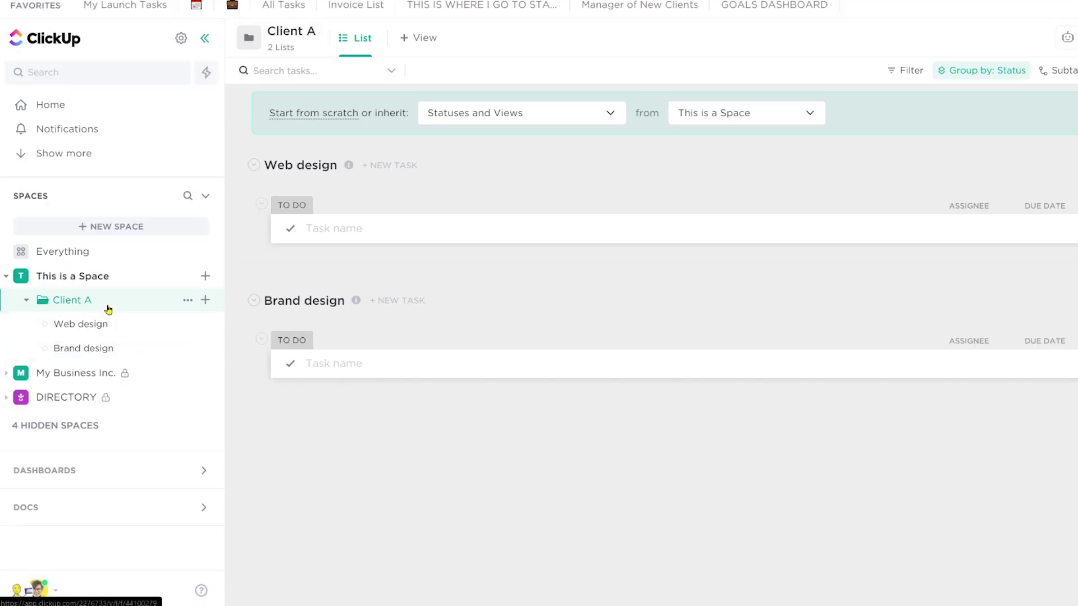
- Open the Web design list and share it with a teammate via Sharing & Permissions
left_click(101, 327)
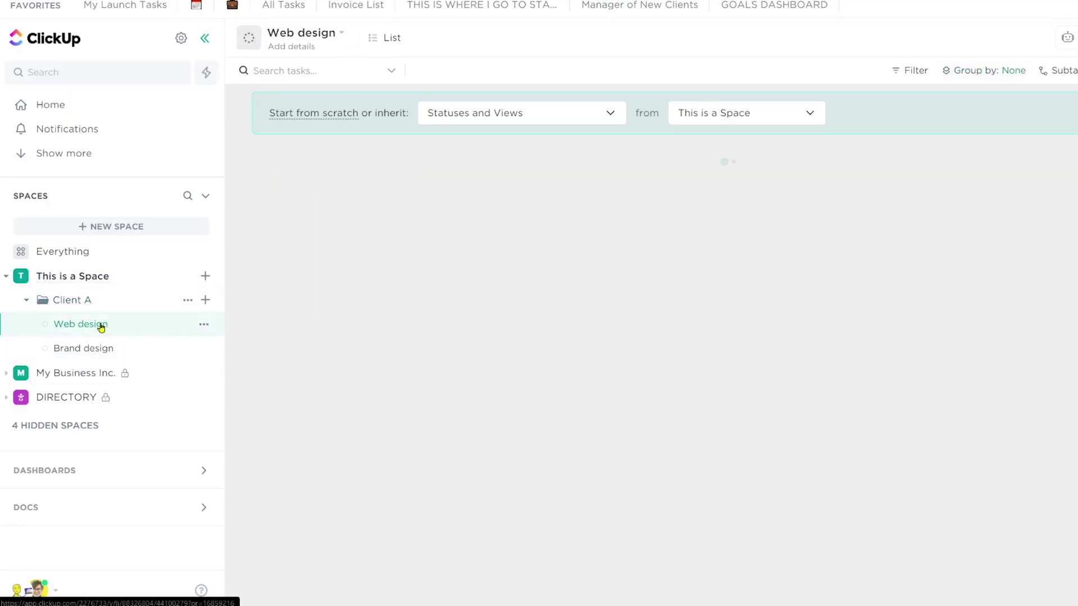
left_click(202, 325)
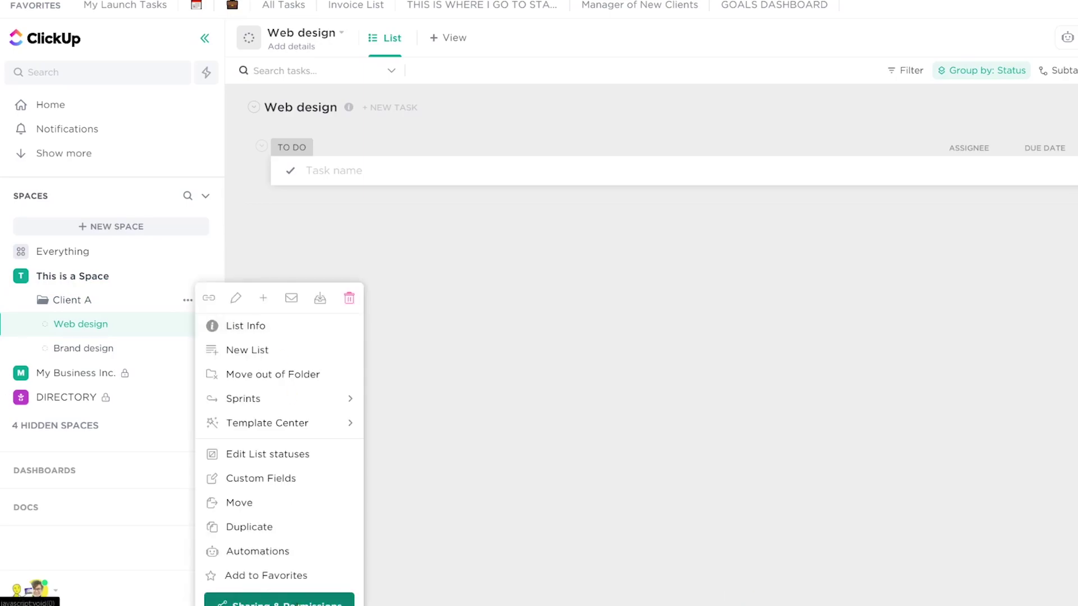
left_click(279, 602)
left_click(534, 145)
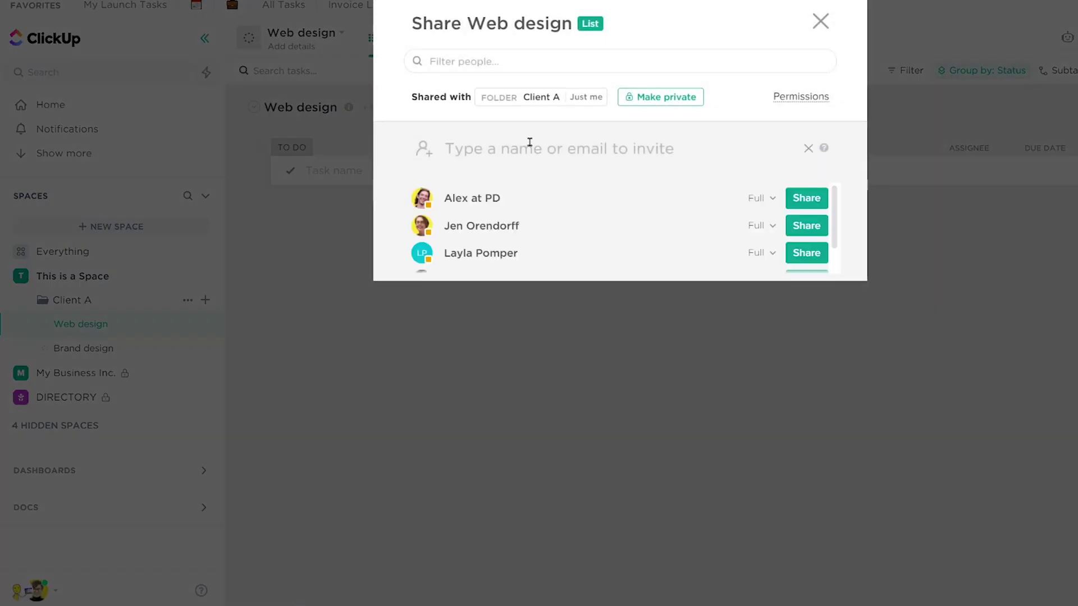
left_click(795, 255)
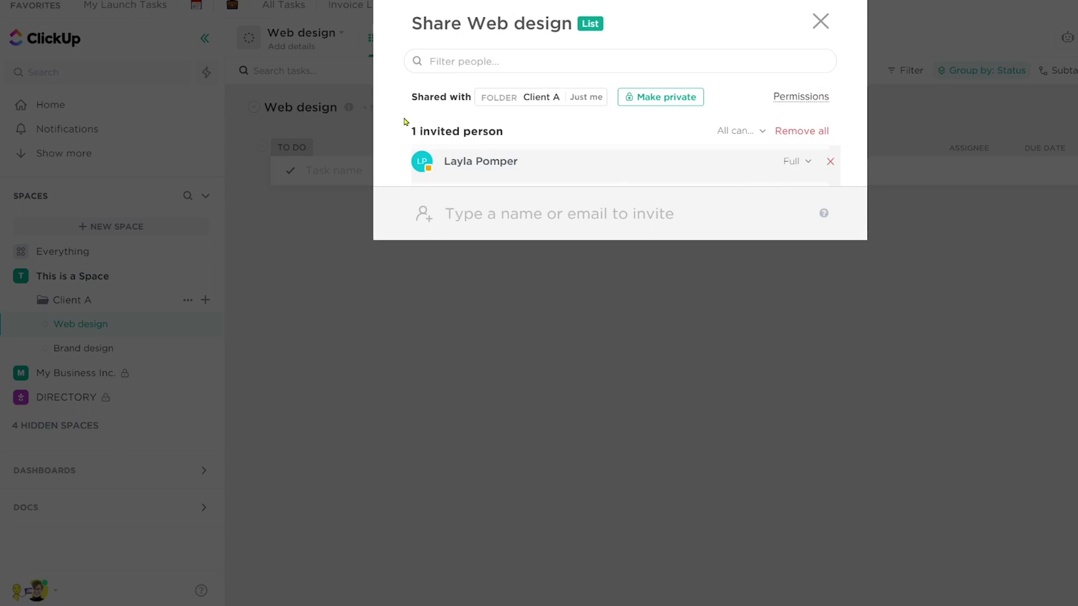
left_click_drag(410, 31, 609, 40)
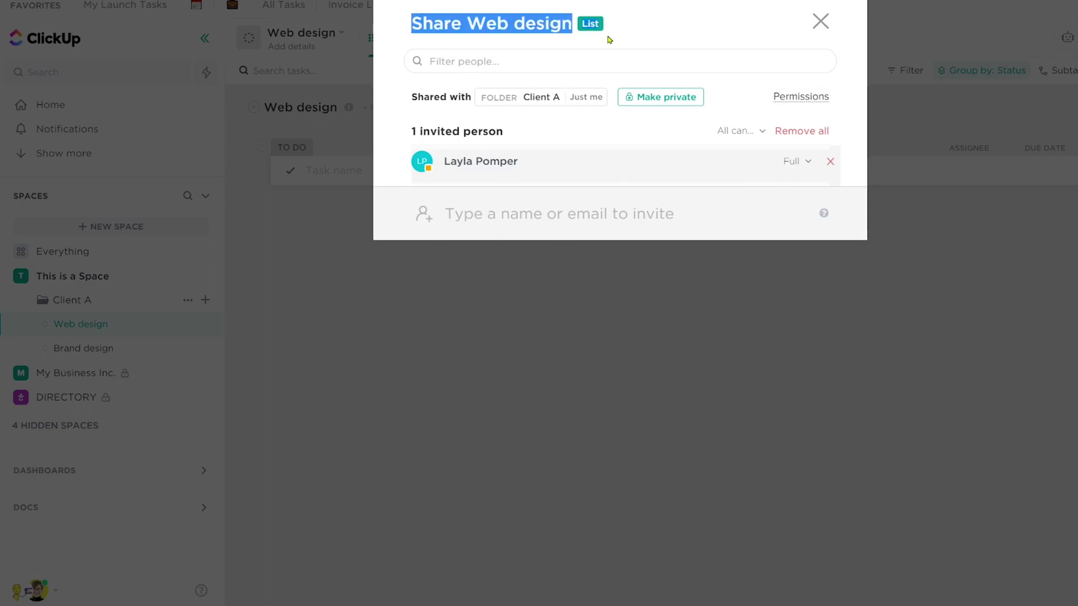
left_click(424, 280)
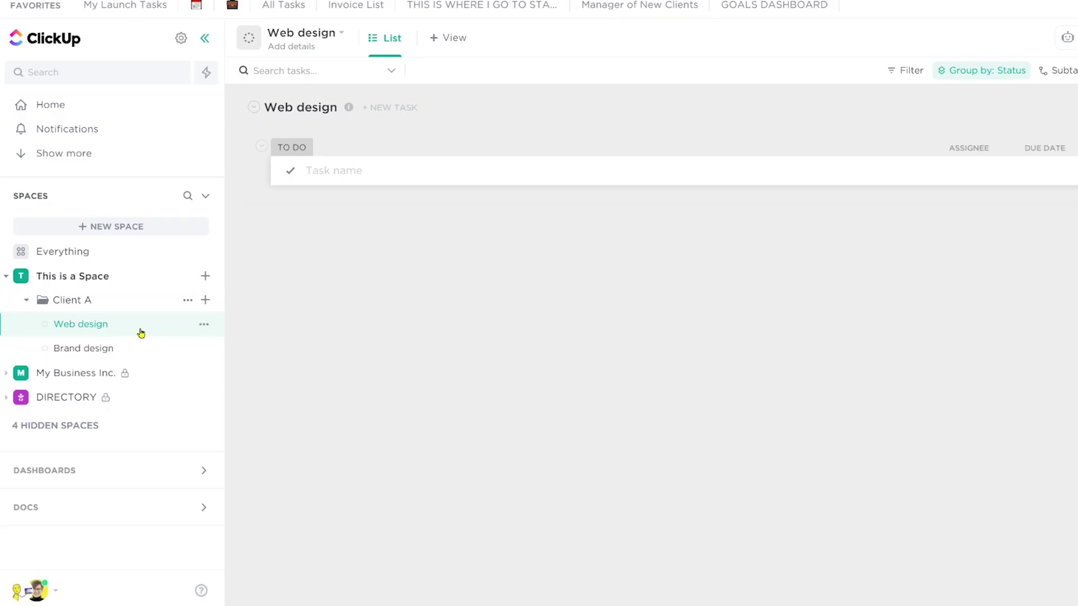
- Share the Client A folder with a teammate through its Sharing & Permissions settings
left_click(188, 302)
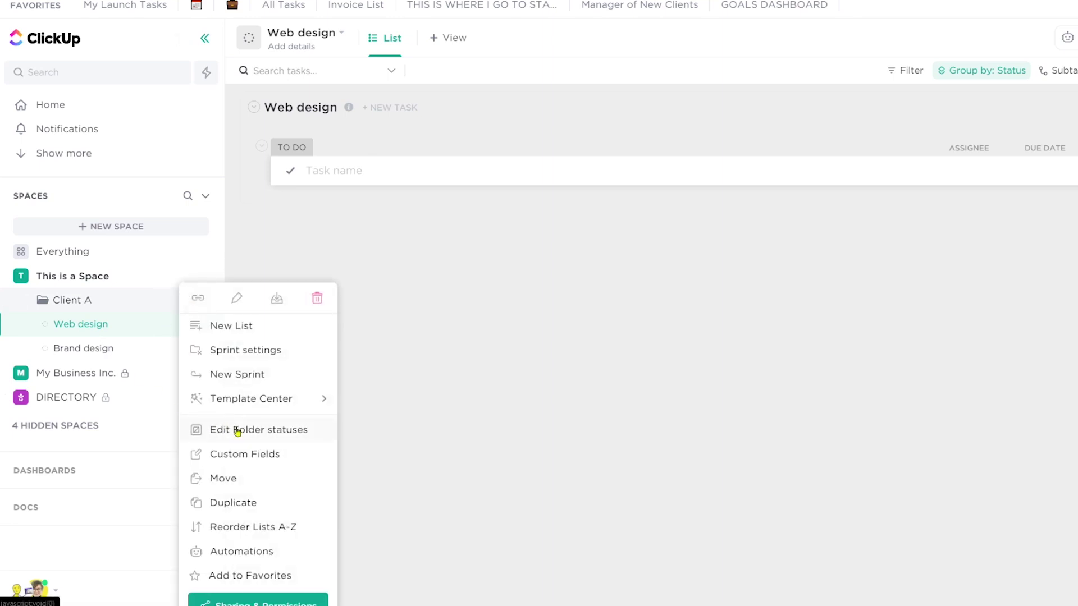
left_click(258, 603)
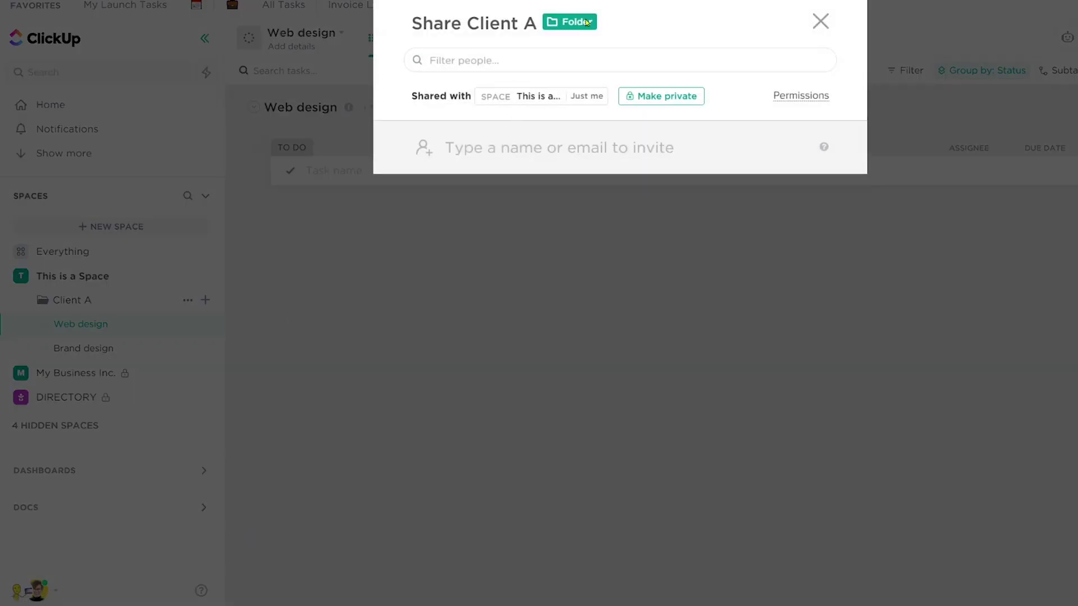
left_click(495, 153)
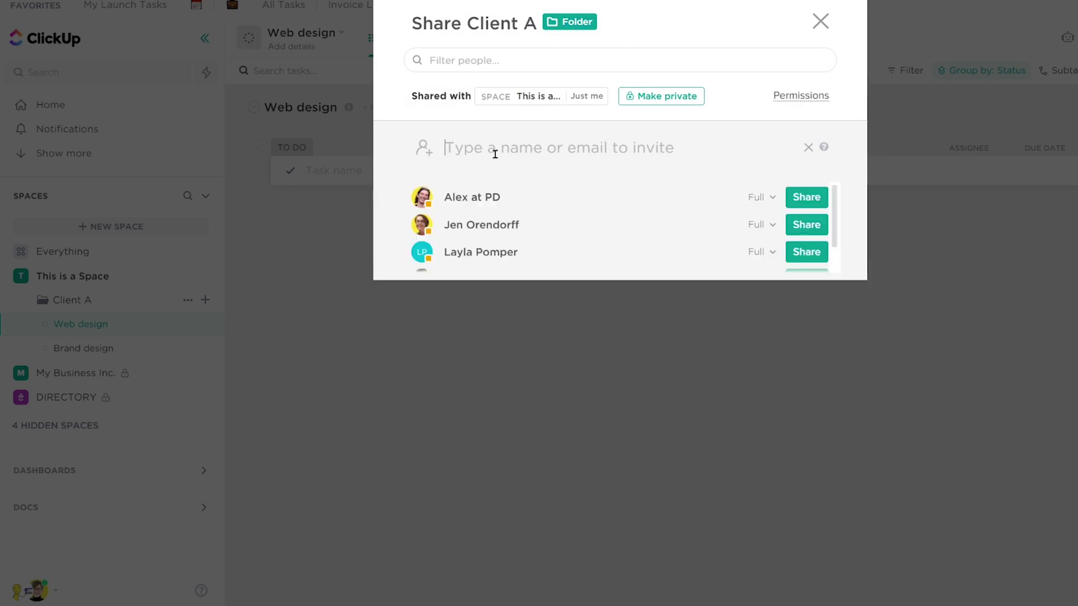
left_click(807, 252)
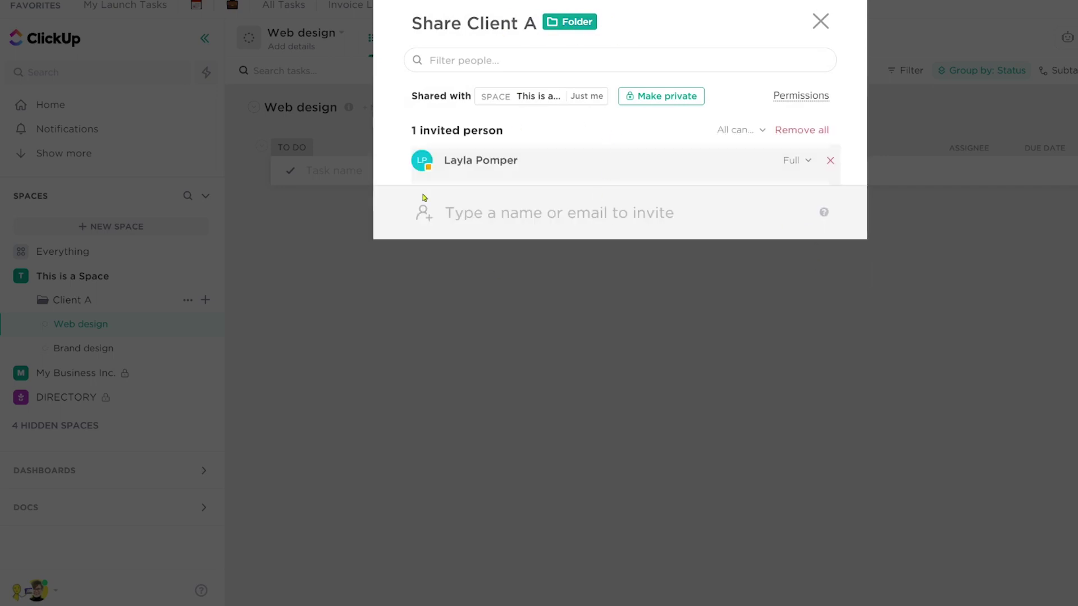